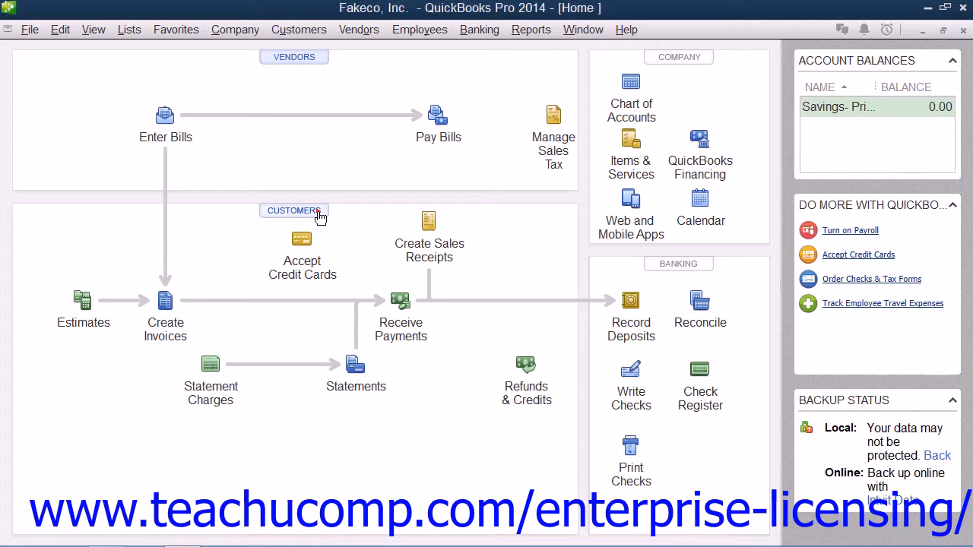
Start a new customer record from the Customer Center and enter the customer's name
click(319, 214)
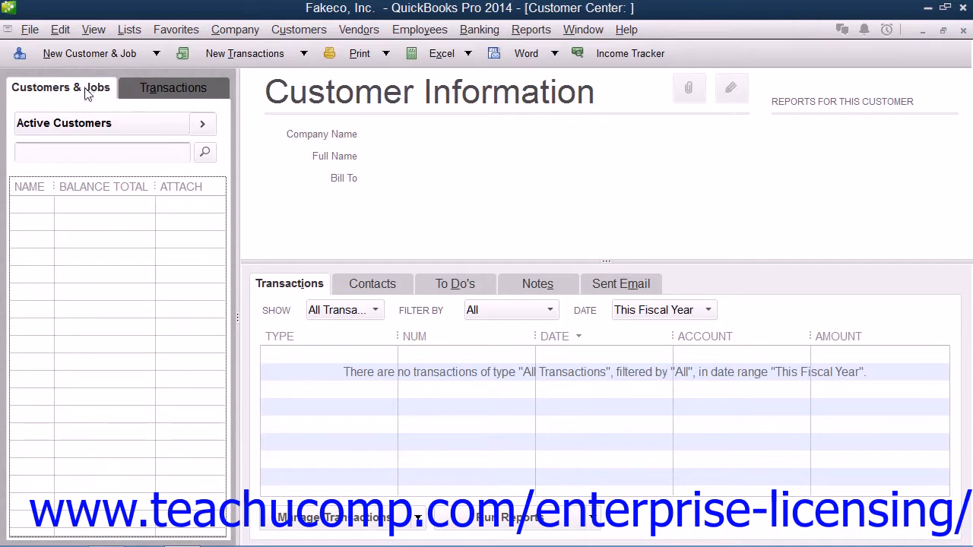
click(86, 92)
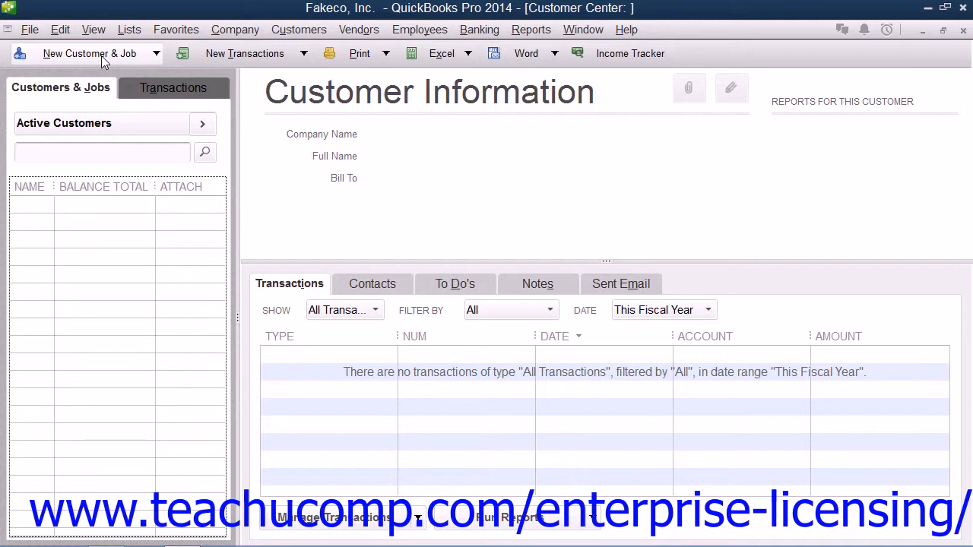
click(102, 59)
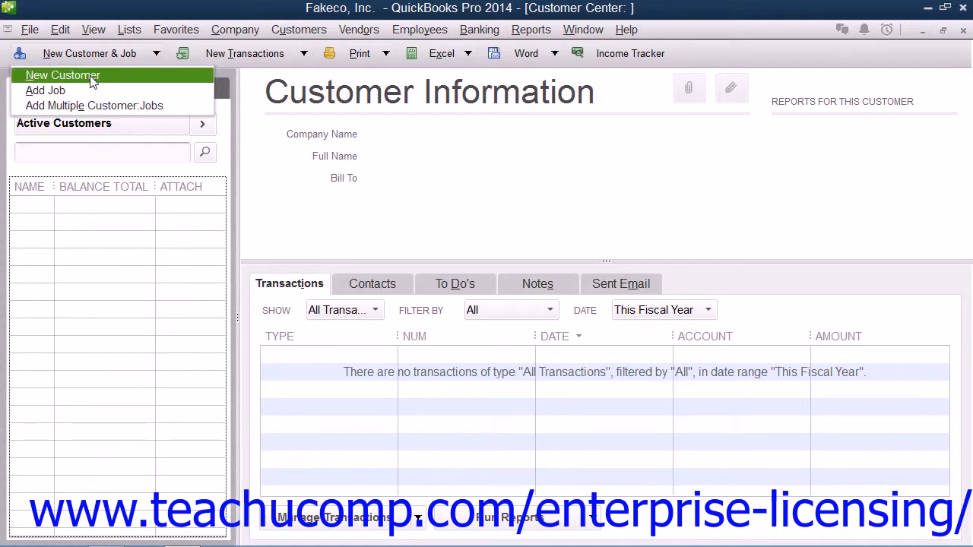
click(91, 76)
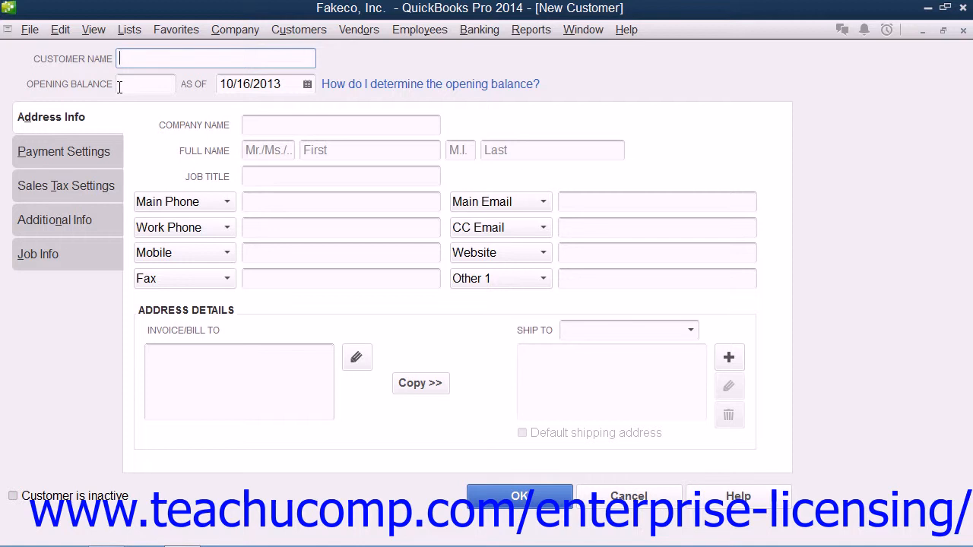
text(Sam Smith)
Review the opening balance, company name, full name, job title and main phone fields of the new customer record
click(124, 83)
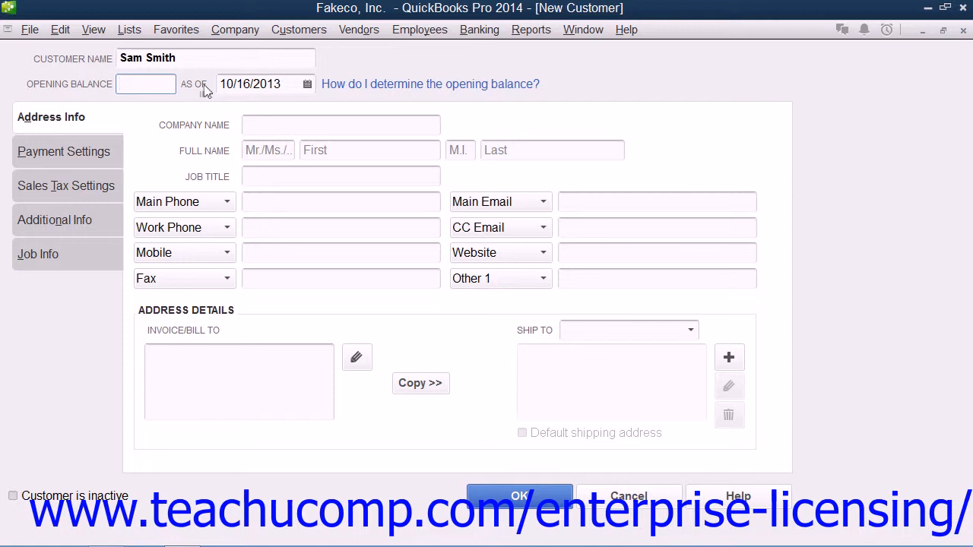
click(63, 119)
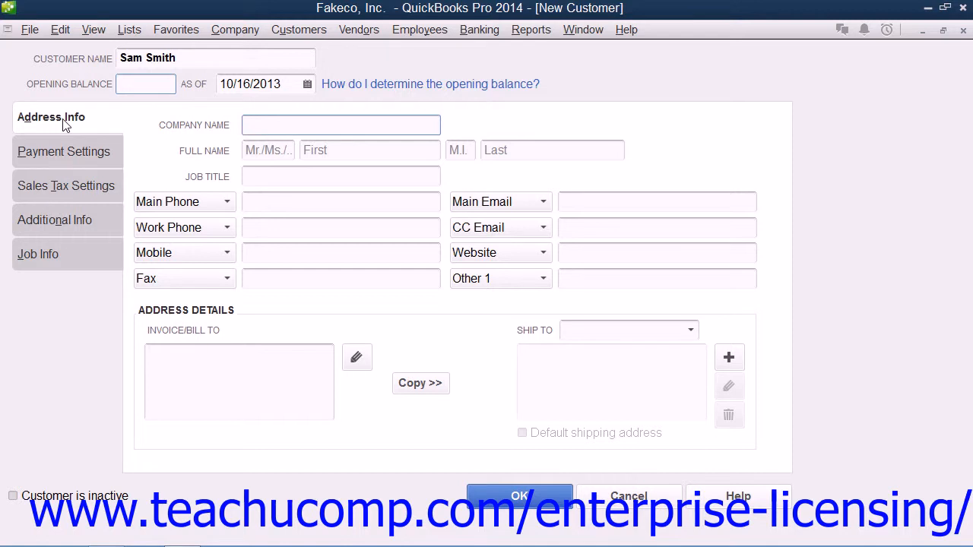
click(248, 123)
click(310, 149)
click(453, 150)
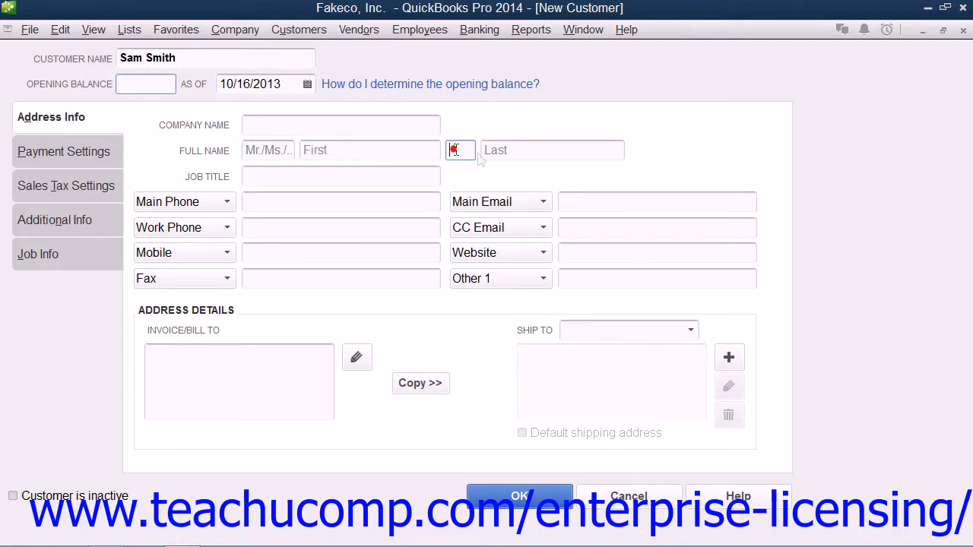
click(496, 151)
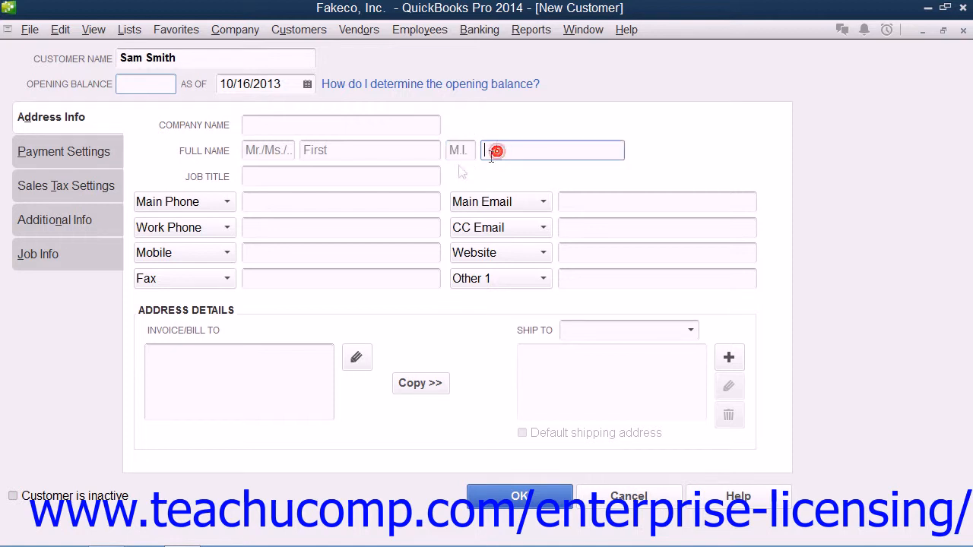
click(314, 177)
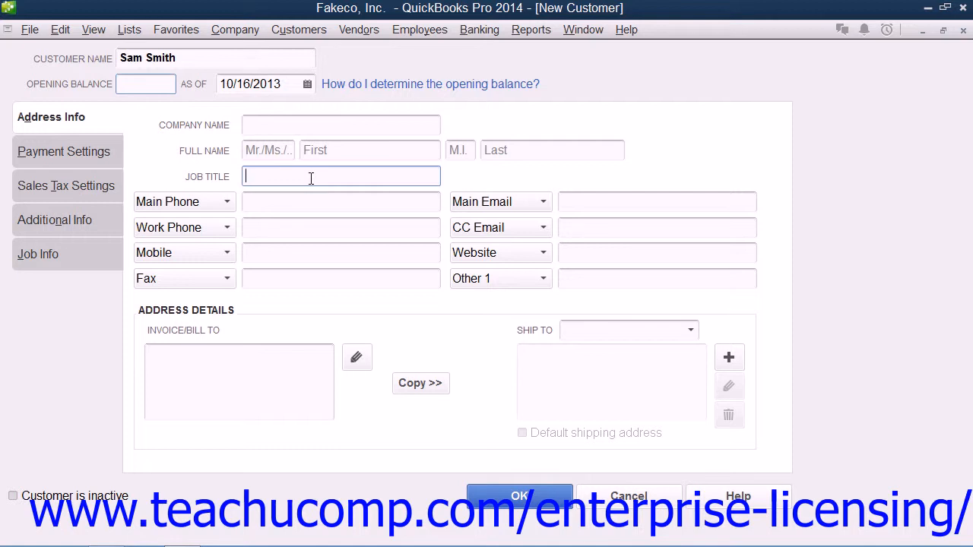
click(271, 204)
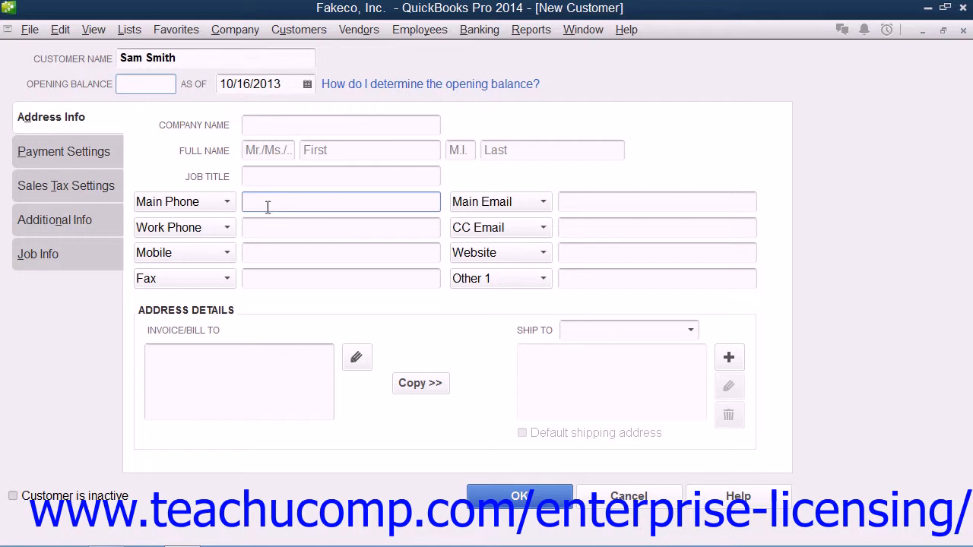
Look through the alternative contact field labels available in place of Main Phone
click(226, 202)
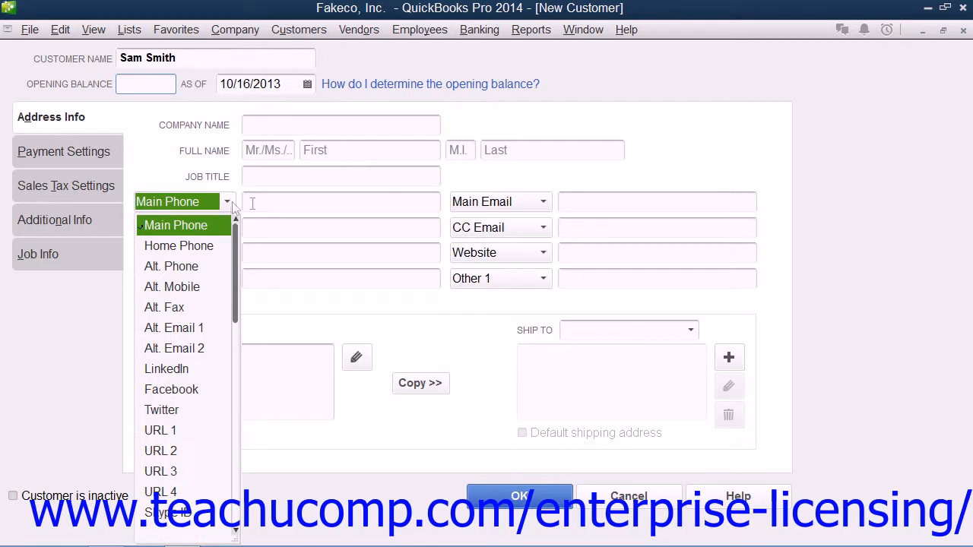
click(278, 202)
click(276, 203)
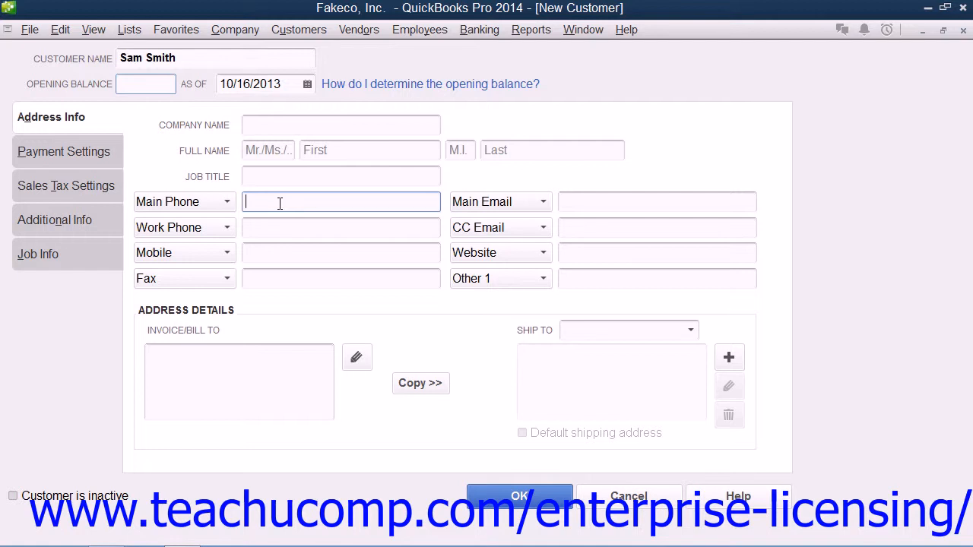
click(226, 202)
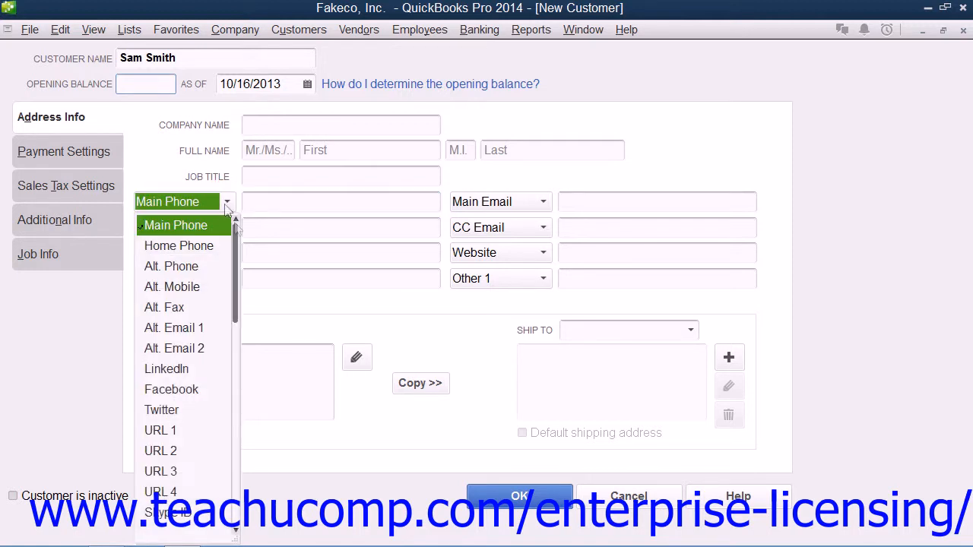
drag(237, 233, 233, 471)
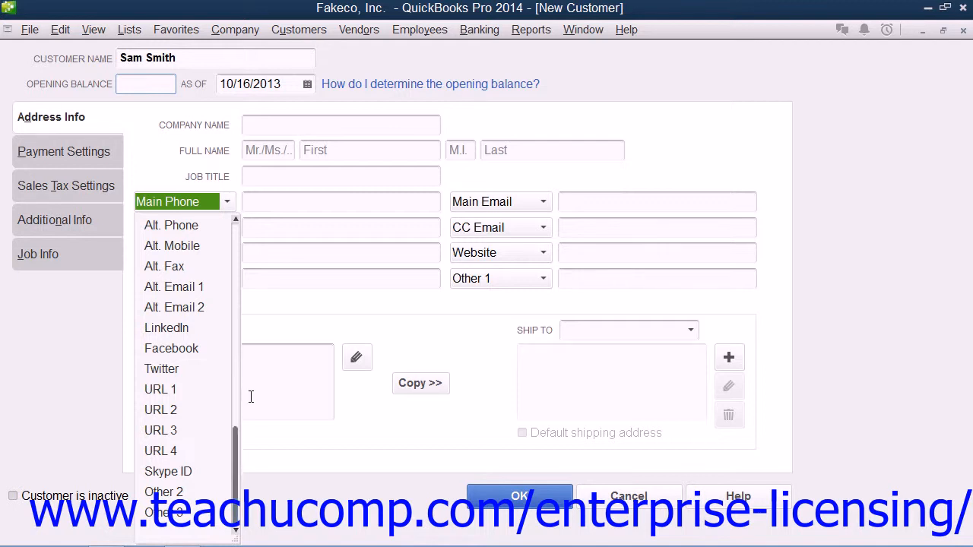
click(266, 204)
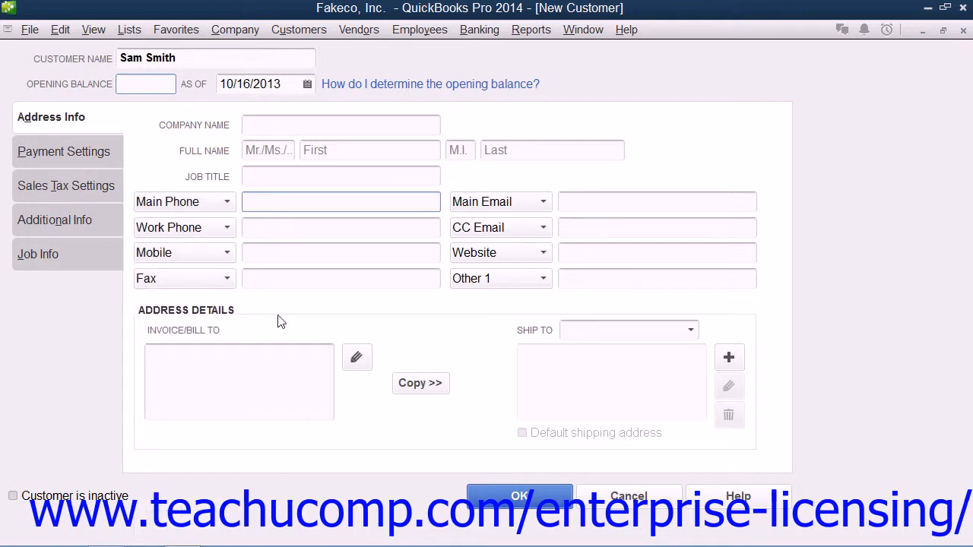
Enter the customer's invoice/bill-to street address, city, state and postal code in the detailed address form
click(231, 320)
click(158, 362)
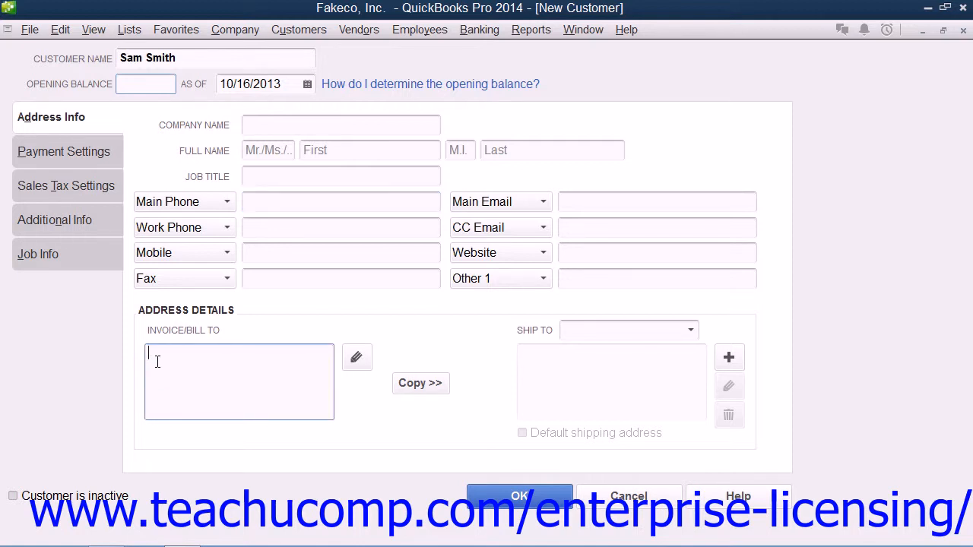
click(356, 358)
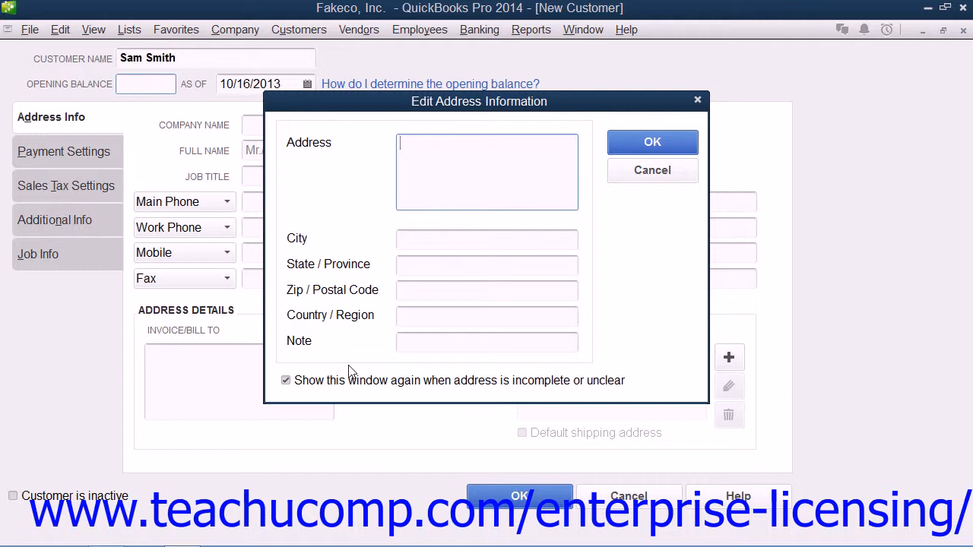
text(100 Main)
key(Tab)
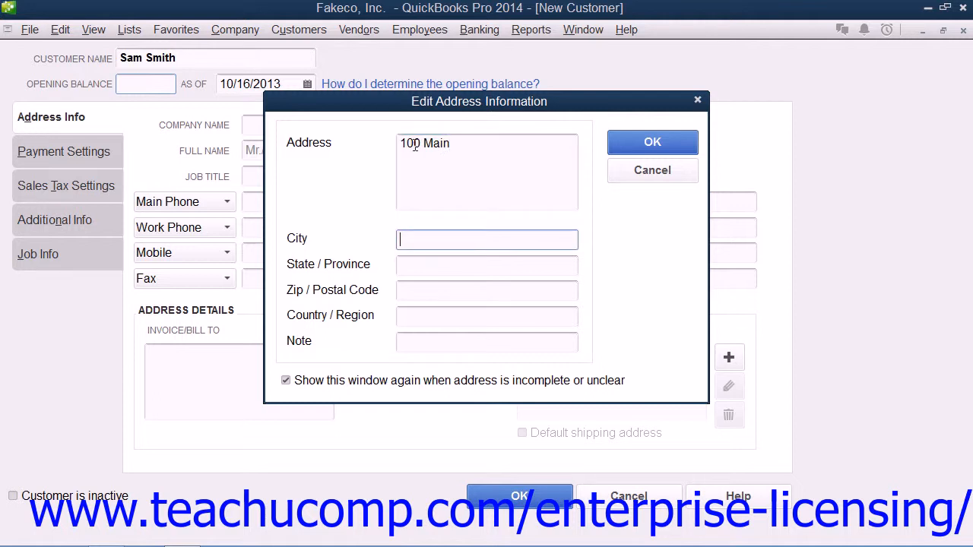
text(Anytown)
key(Tab)
text(IA)
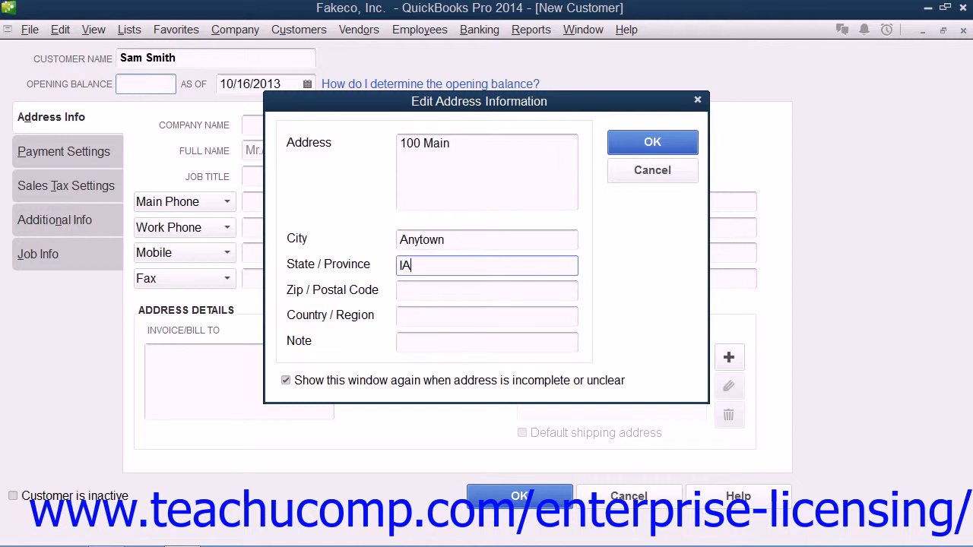
key(Tab)
text(1)
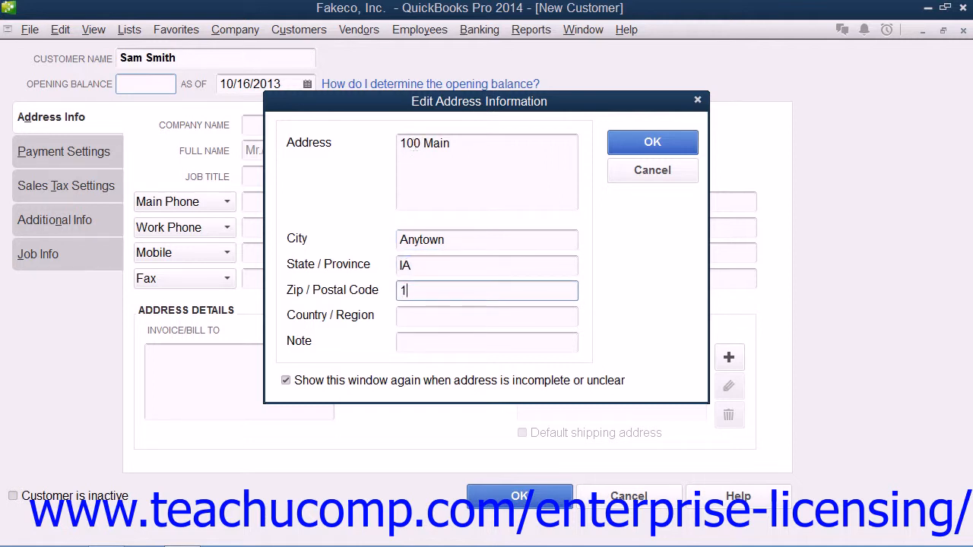
text(0000)
click(616, 152)
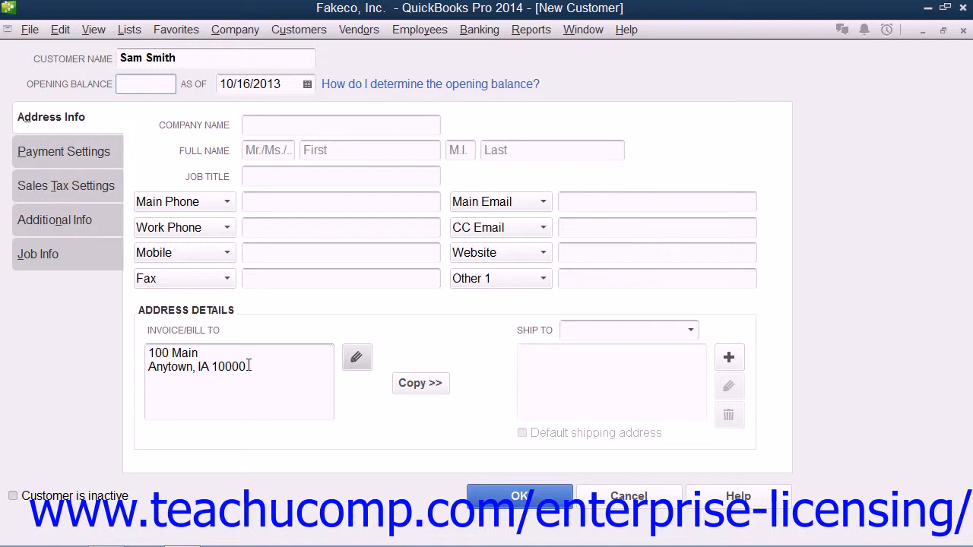
Copy the billing address to the shipping address as Ship To 1, keeping it as the default shipping address
click(420, 383)
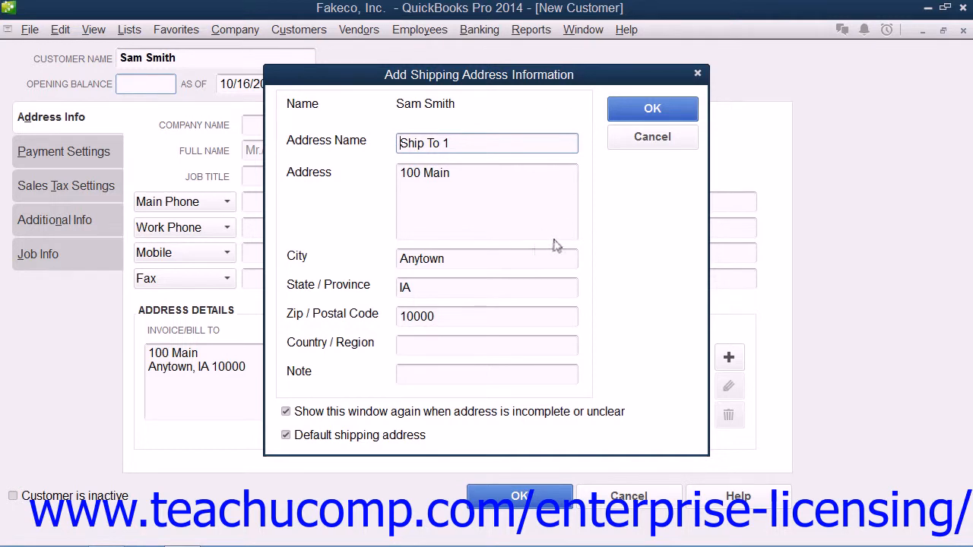
click(652, 108)
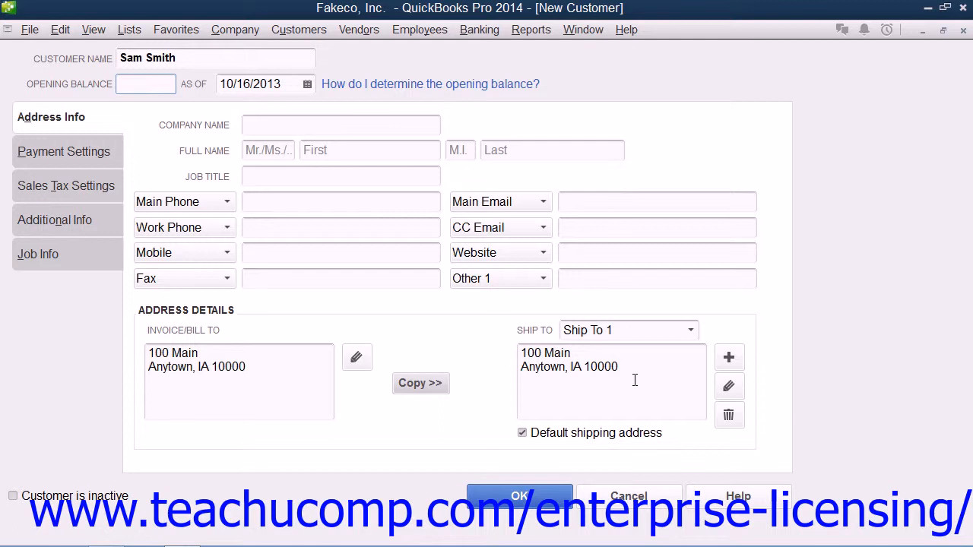
click(727, 359)
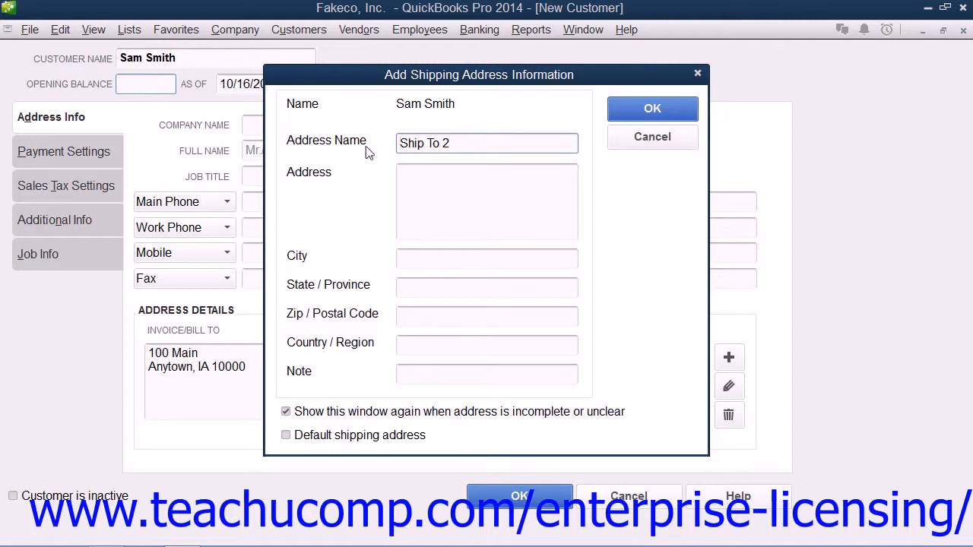
click(463, 143)
click(432, 199)
click(424, 267)
click(418, 286)
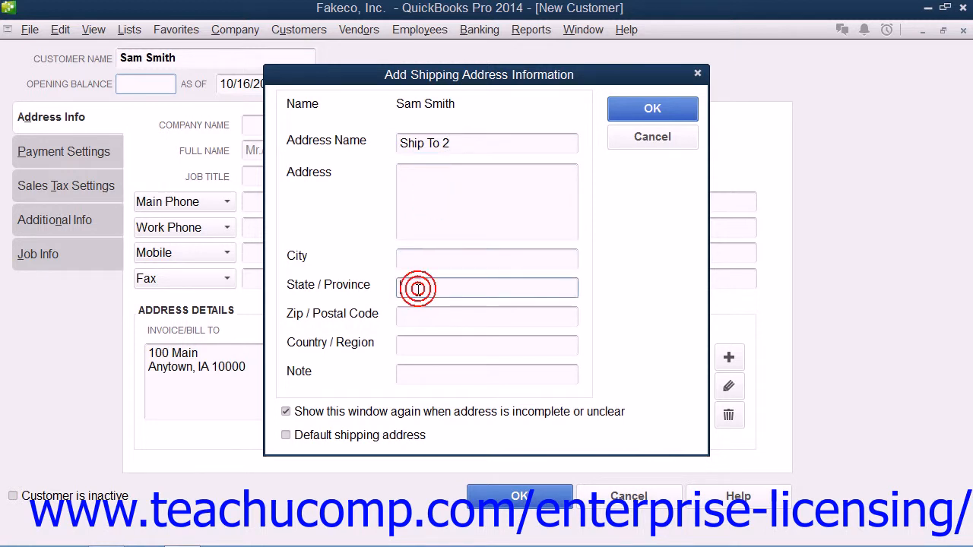
click(416, 315)
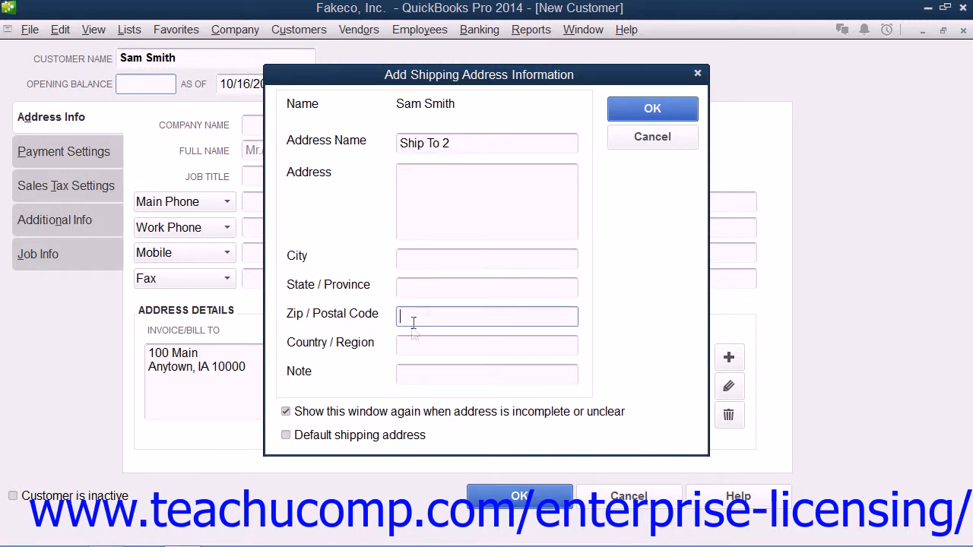
click(411, 344)
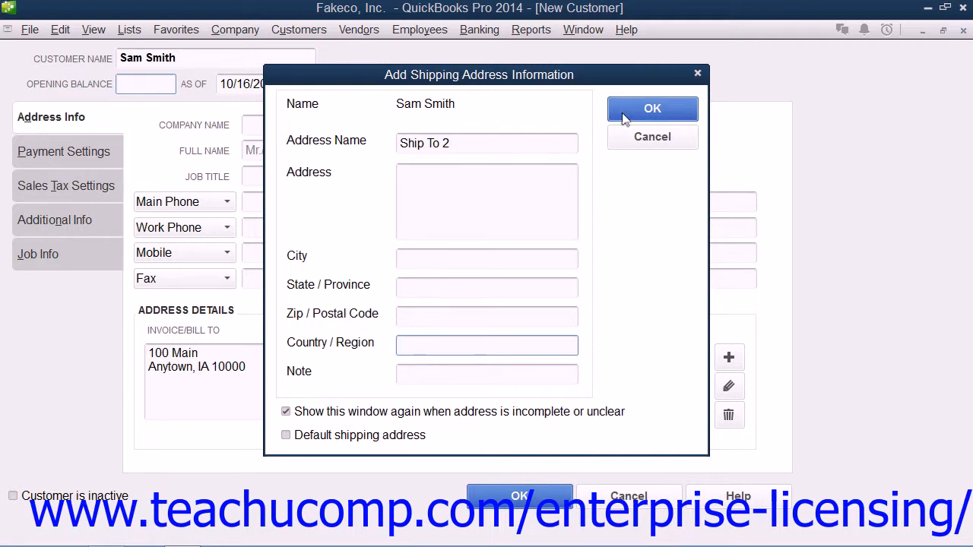
click(628, 141)
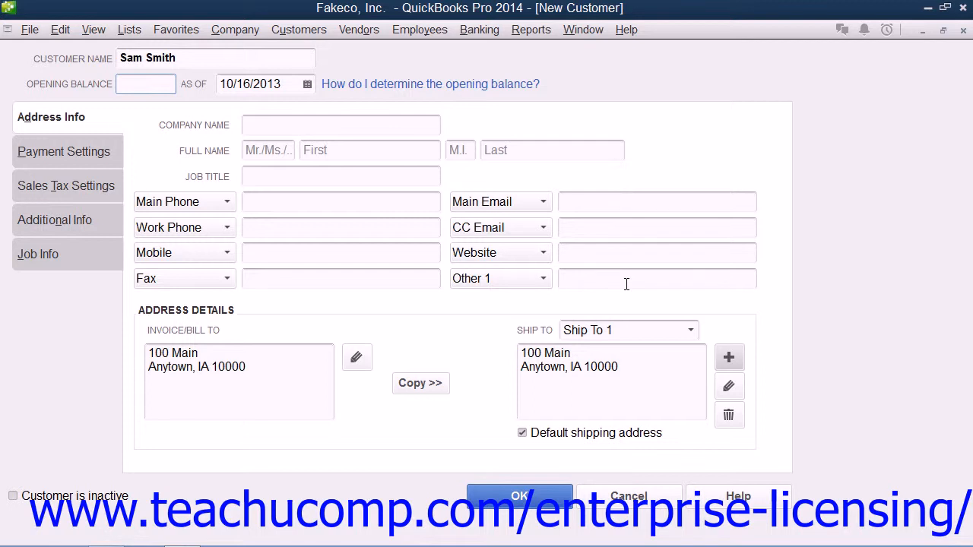
click(691, 330)
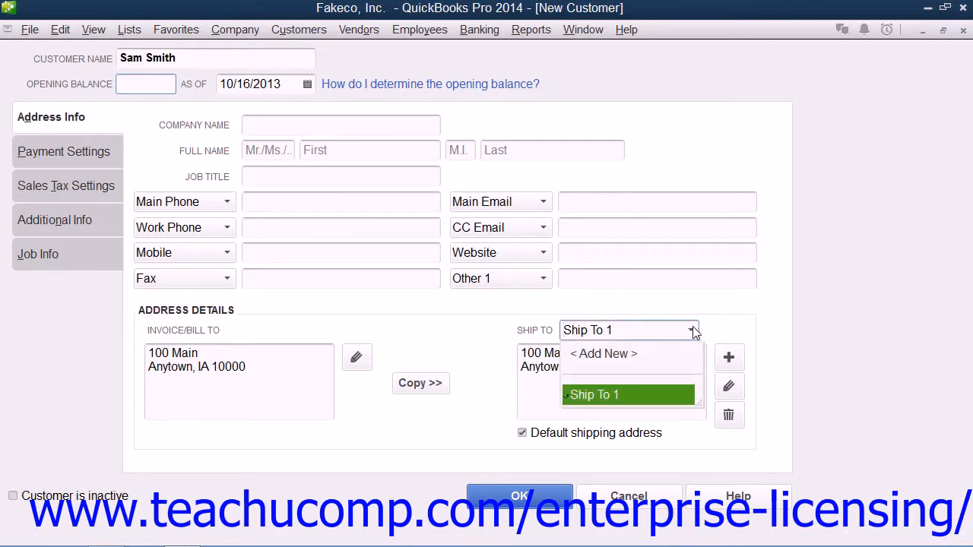
click(691, 330)
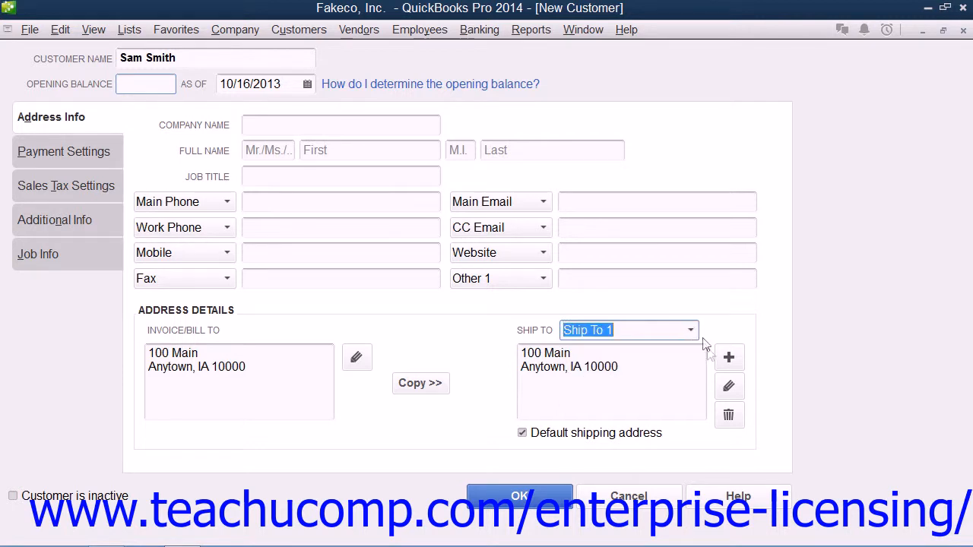
click(728, 416)
Set the customer's payment terms to Net 30 in the payment settings
click(101, 158)
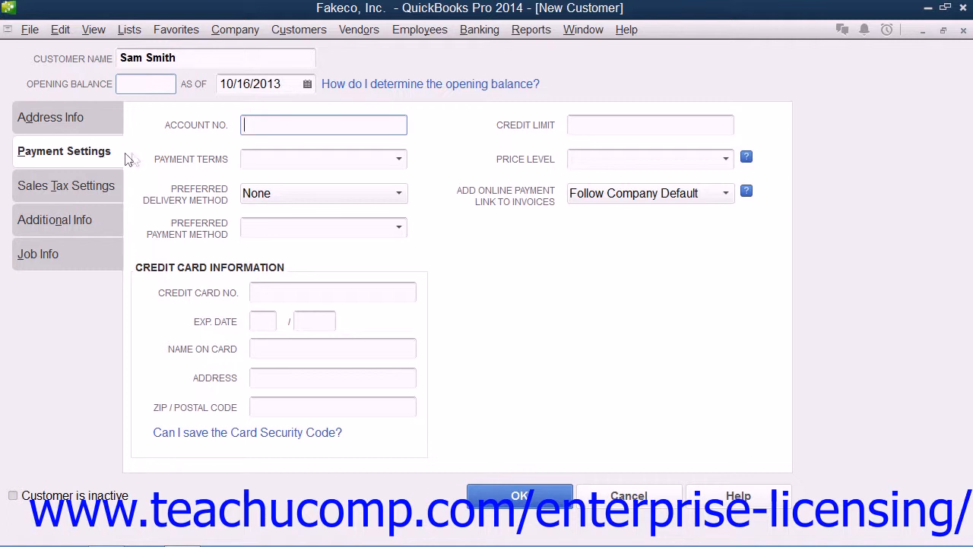
click(276, 125)
click(580, 126)
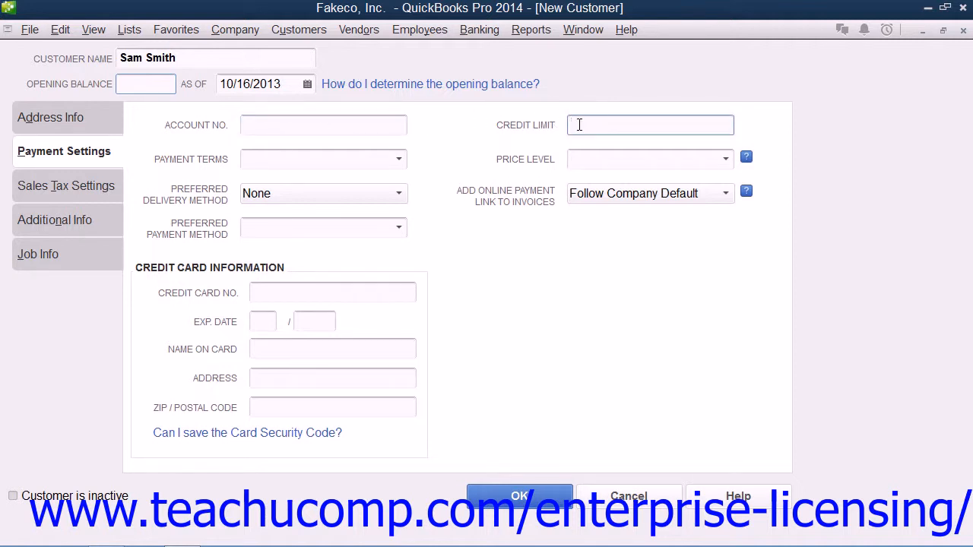
click(400, 160)
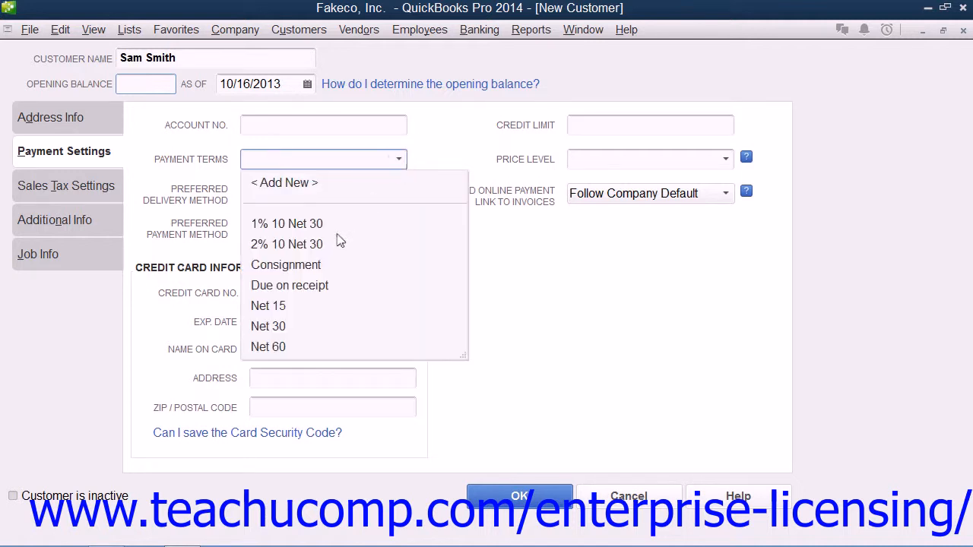
click(295, 325)
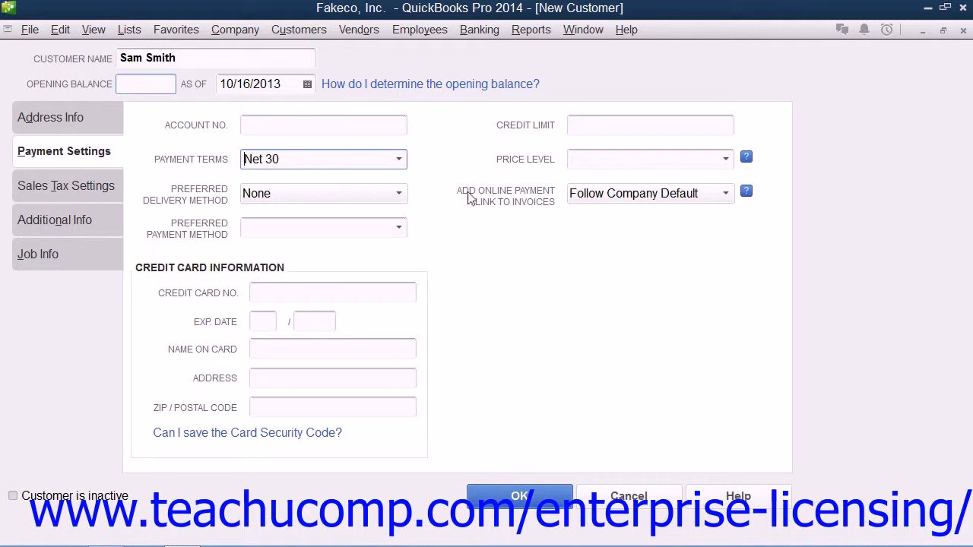
click(582, 158)
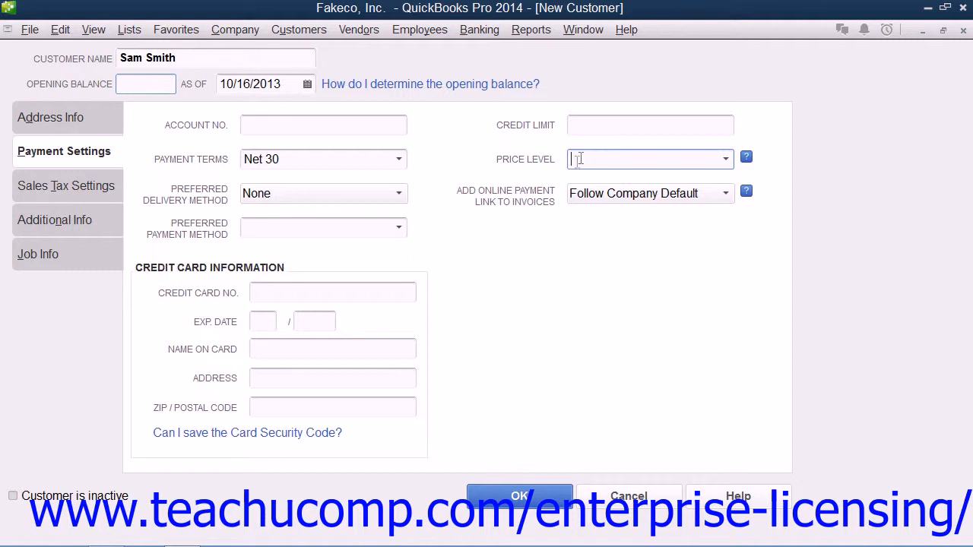
Set the preferred delivery method to Mail and the preferred payment method to Check, keeping the online payment link at Follow Company Default
click(394, 194)
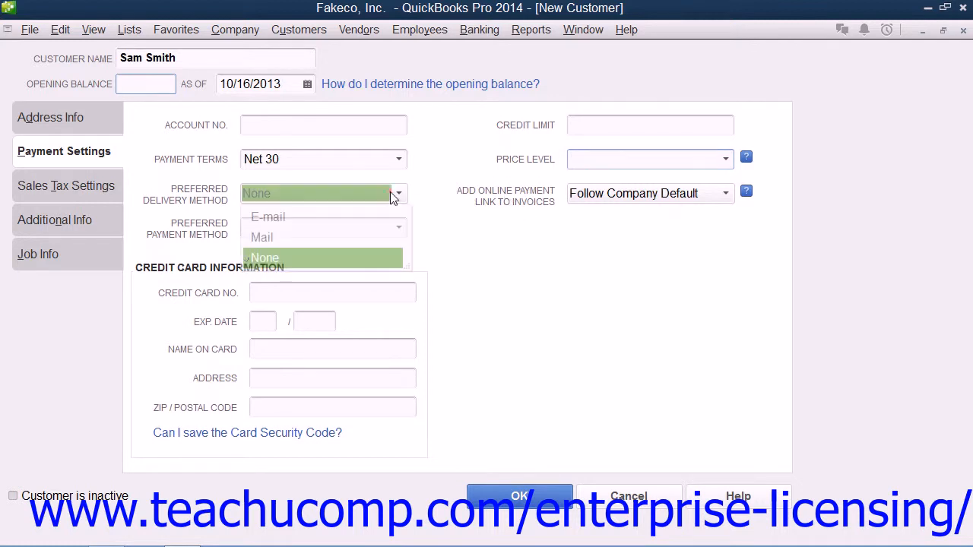
click(306, 236)
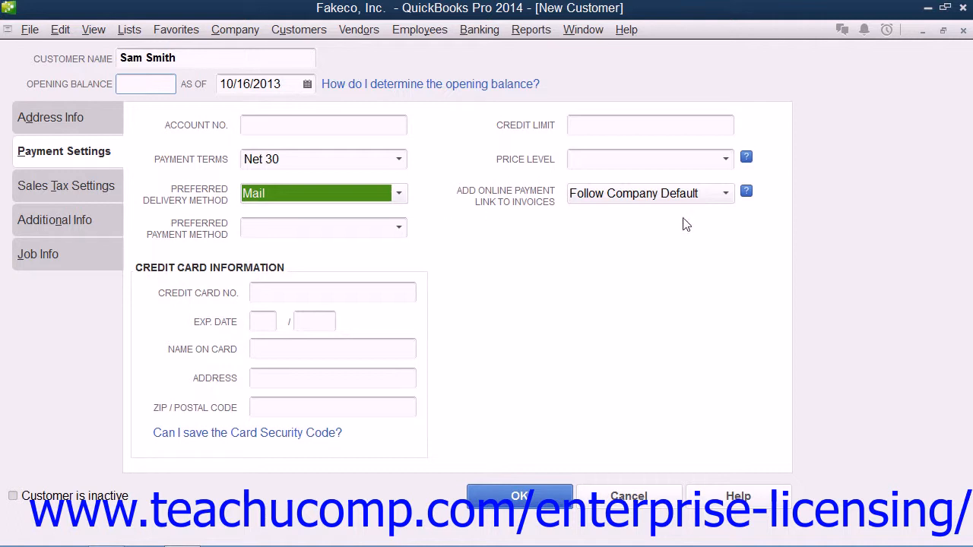
click(721, 200)
click(723, 196)
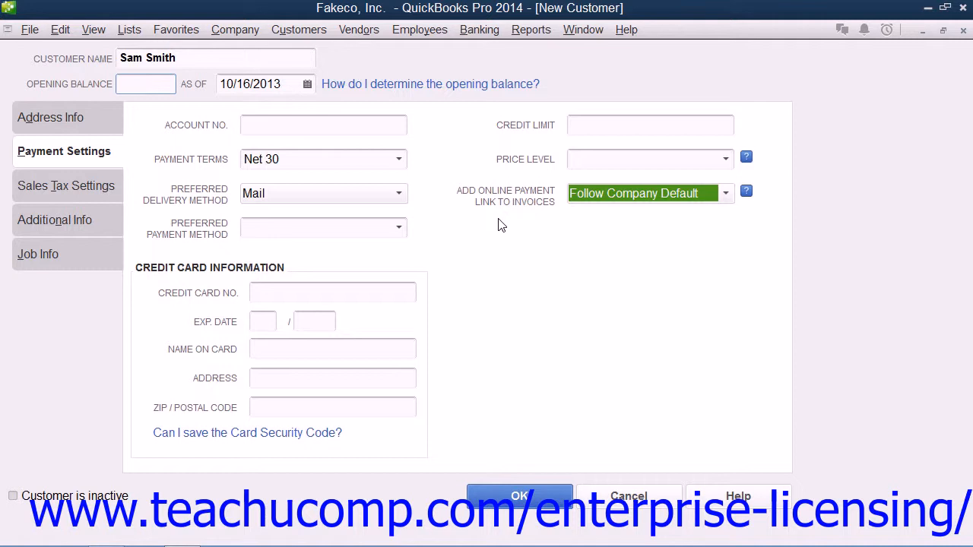
click(399, 231)
click(338, 319)
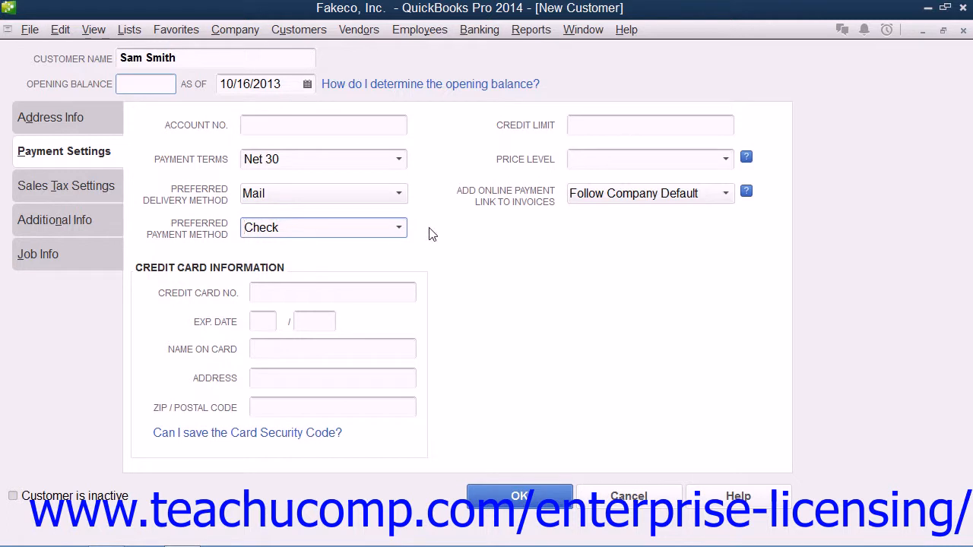
click(312, 292)
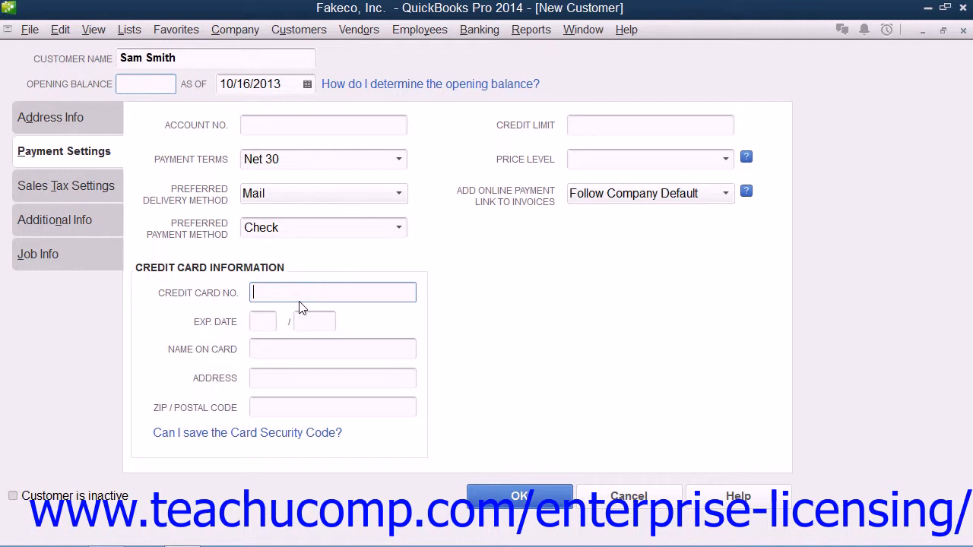
In the sales tax settings, choose the Tax code for taxable sales and keep Out of State as the tax item
click(29, 190)
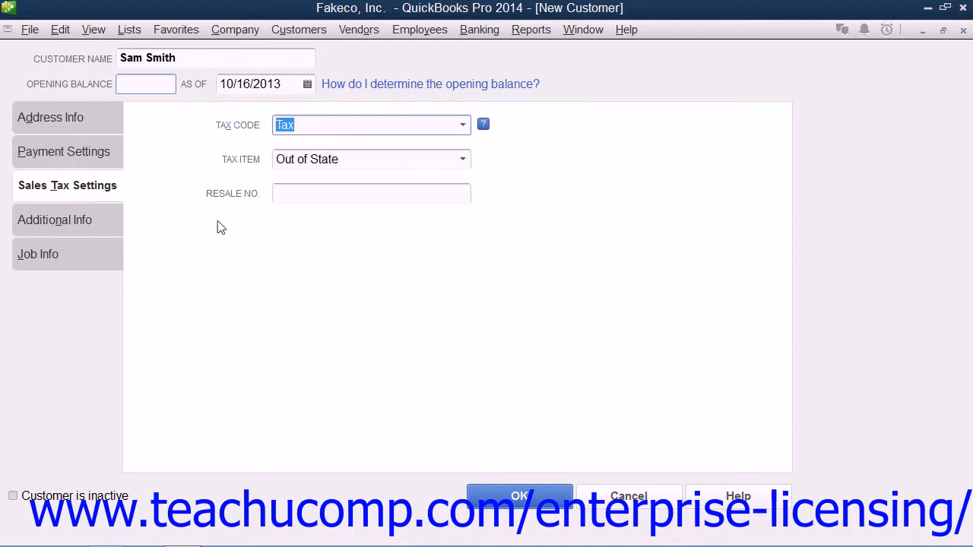
click(462, 127)
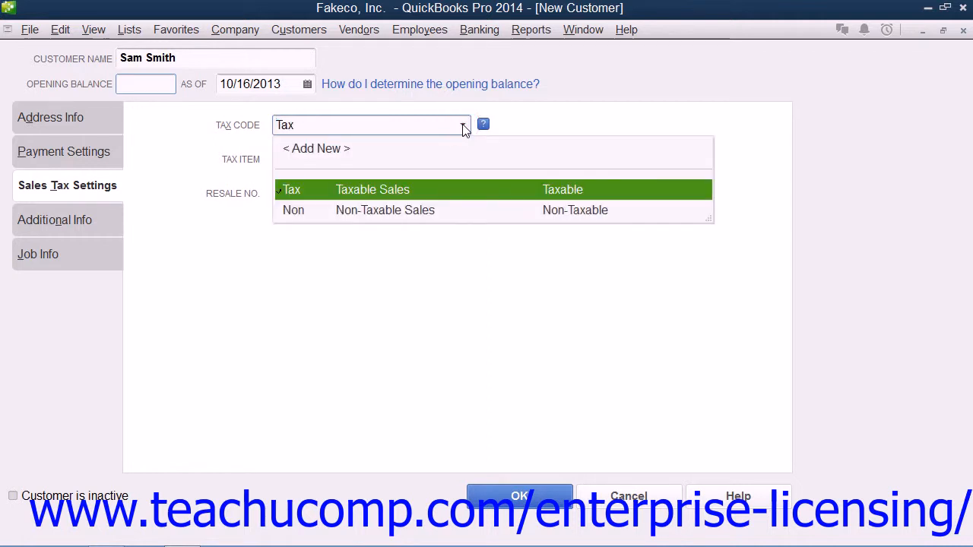
click(382, 189)
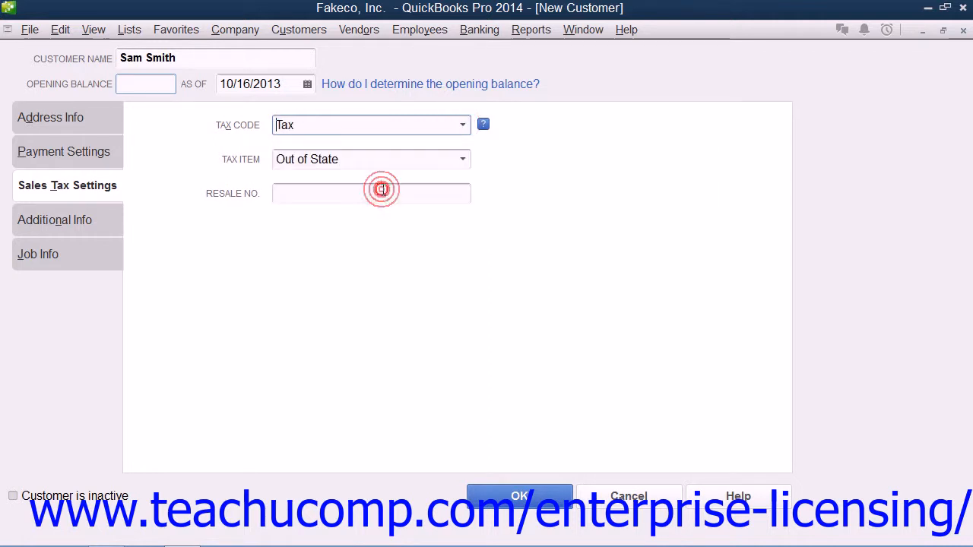
click(464, 162)
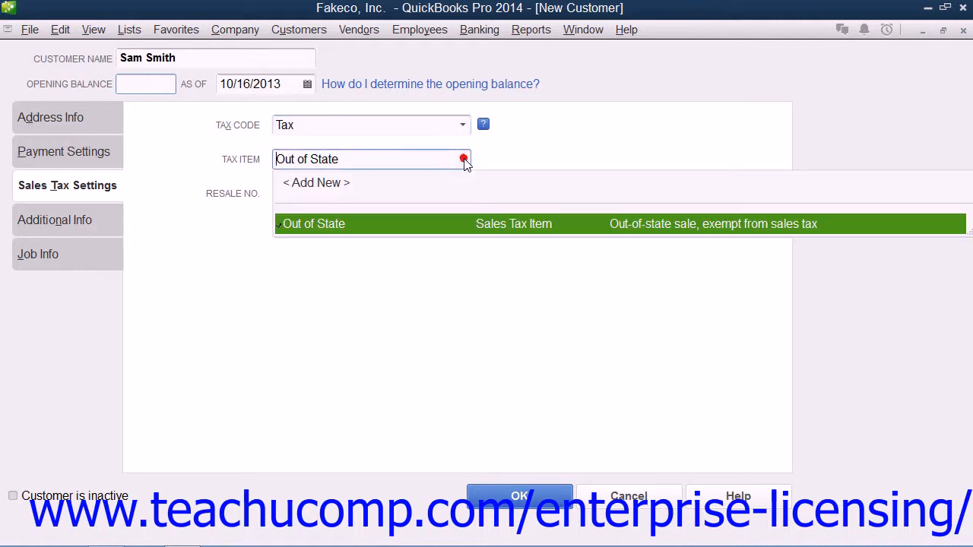
click(395, 238)
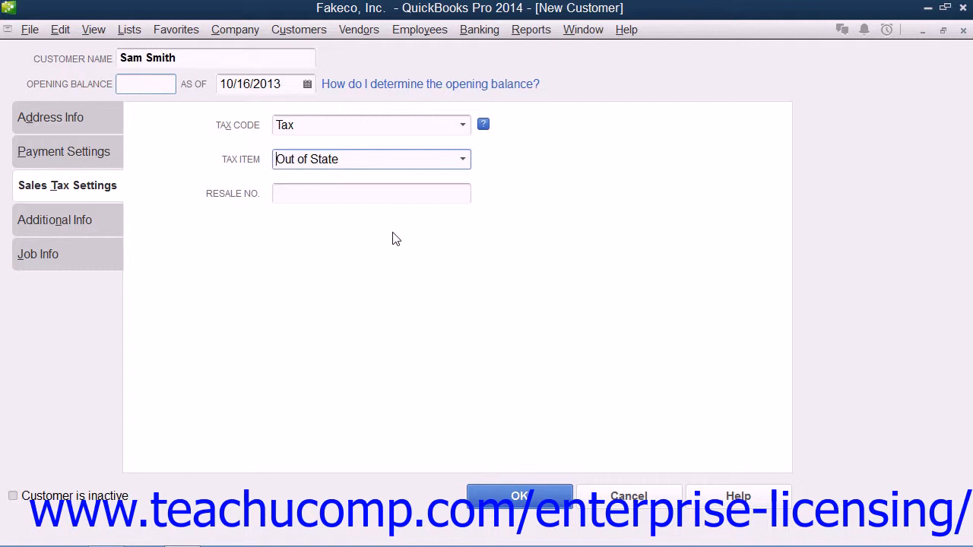
click(335, 193)
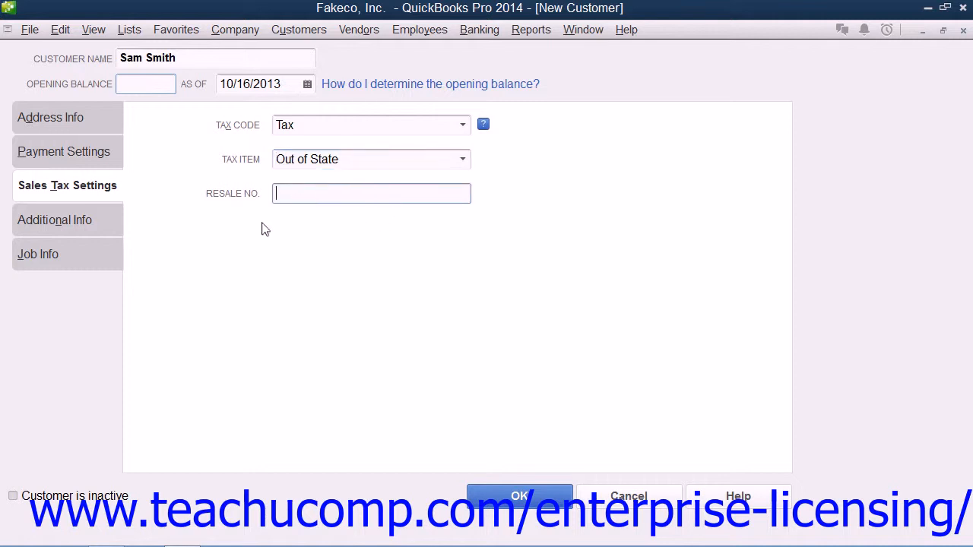
Leave the customer type and rep blank in the additional info and save the new customer record
click(79, 225)
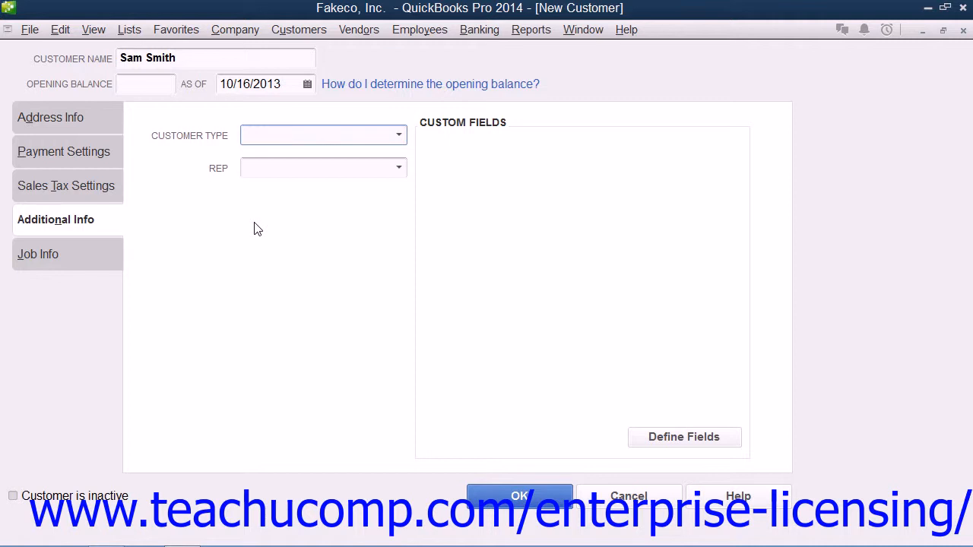
click(259, 138)
click(255, 169)
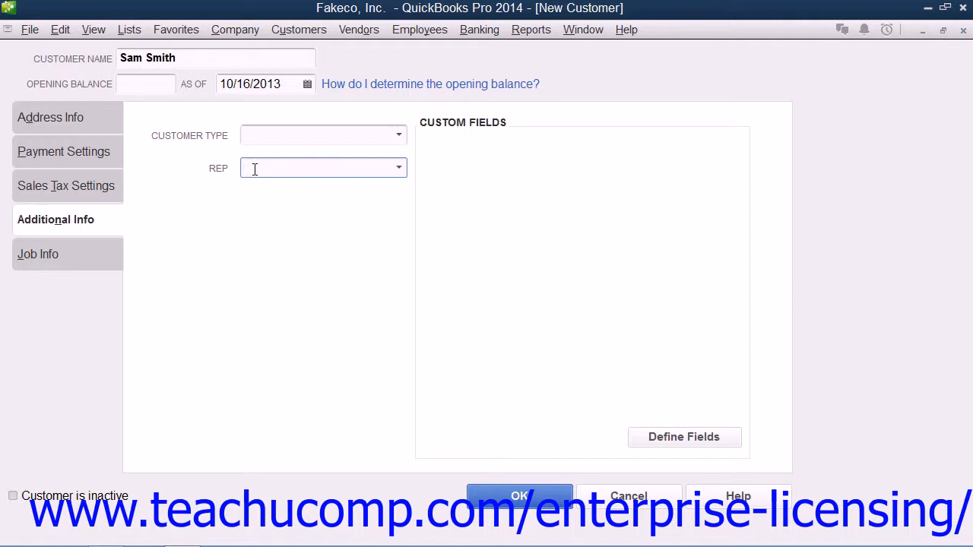
click(656, 187)
click(510, 507)
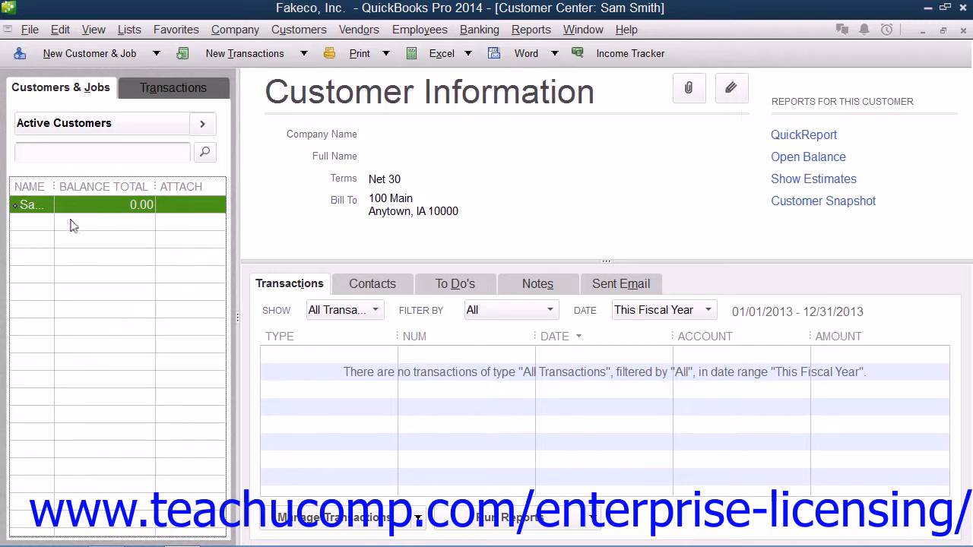
Open the saved customer's record for editing, review its address info, and close it with its details accepted
right_click(42, 207)
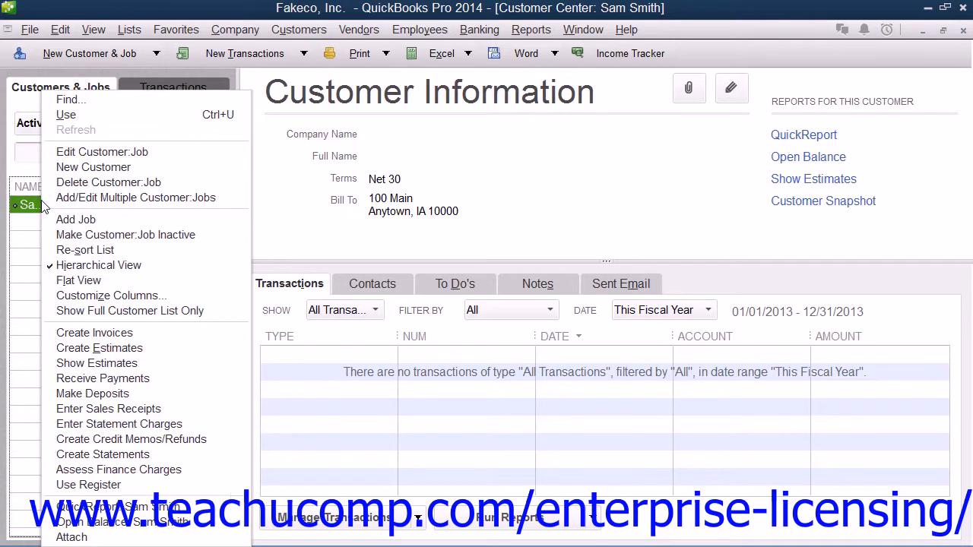
click(95, 152)
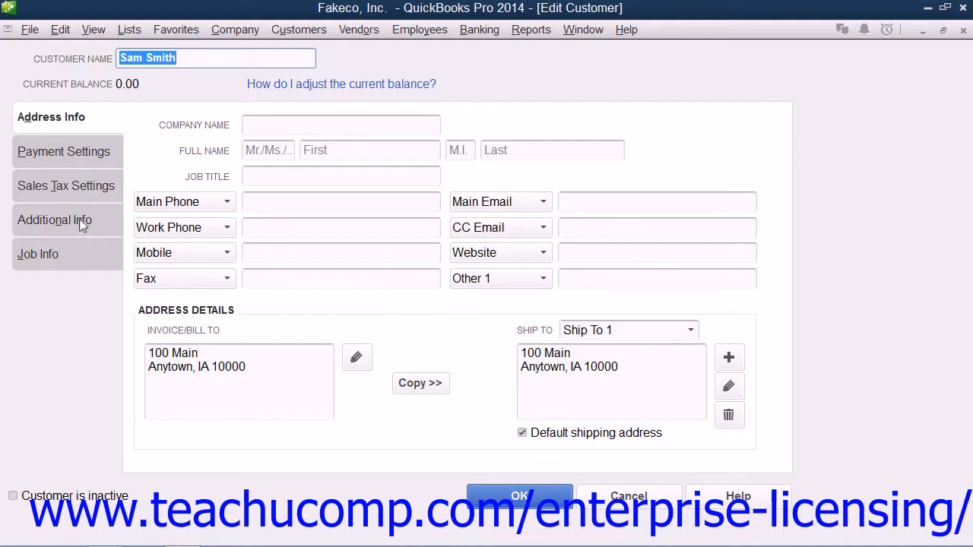
click(499, 511)
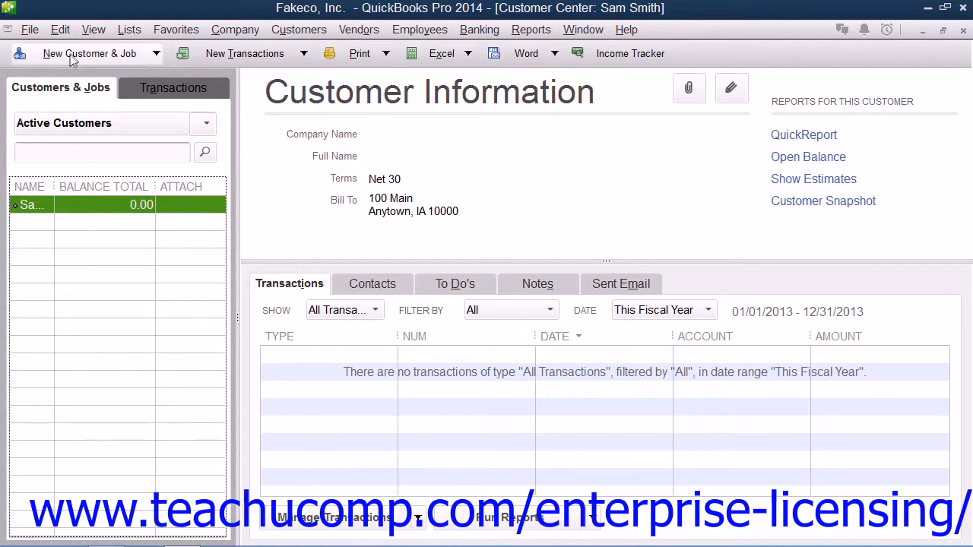
Request deletion of the selected customer and cancel it at the confirmation
click(61, 30)
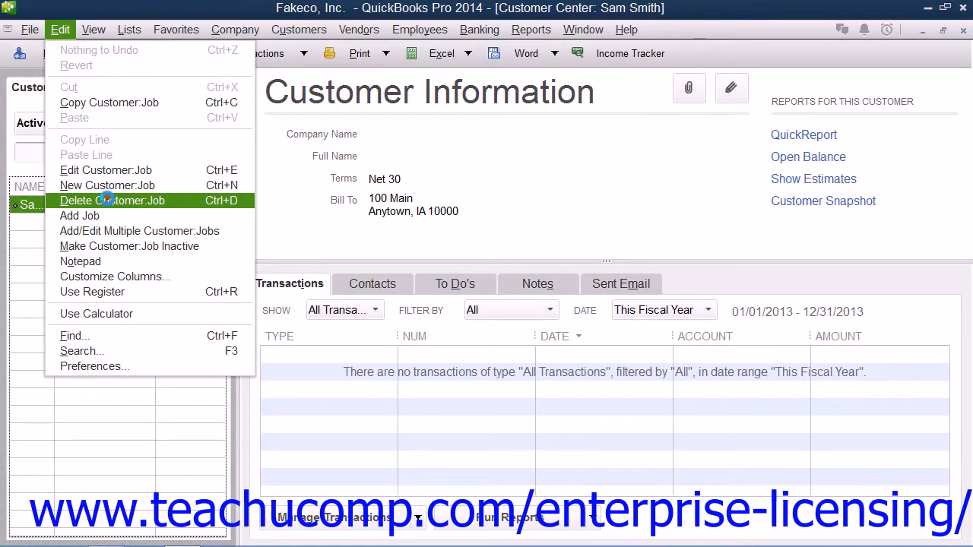
click(110, 202)
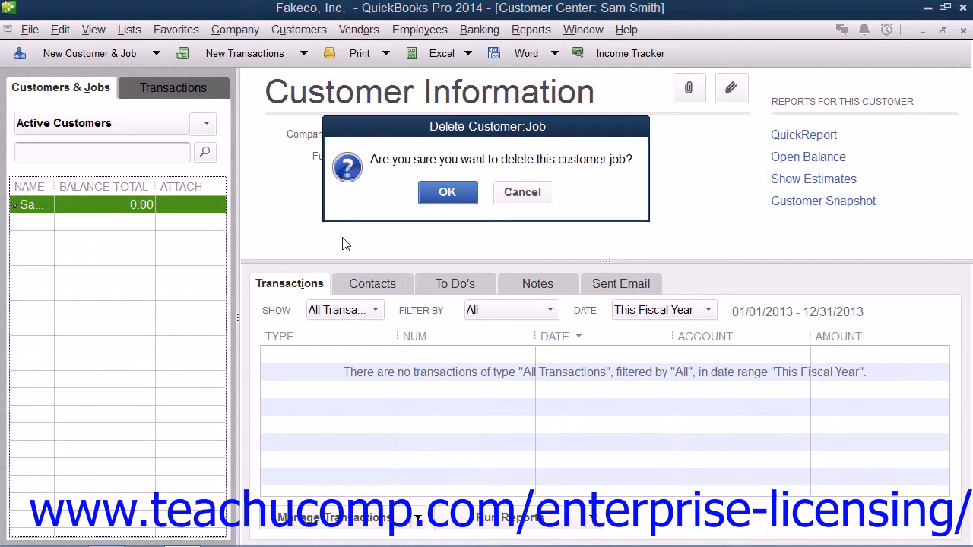
click(523, 193)
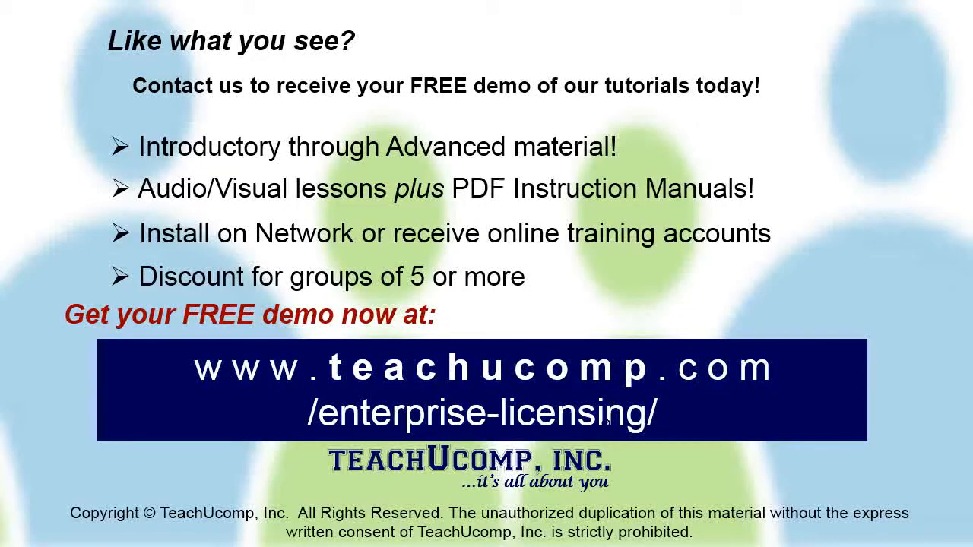